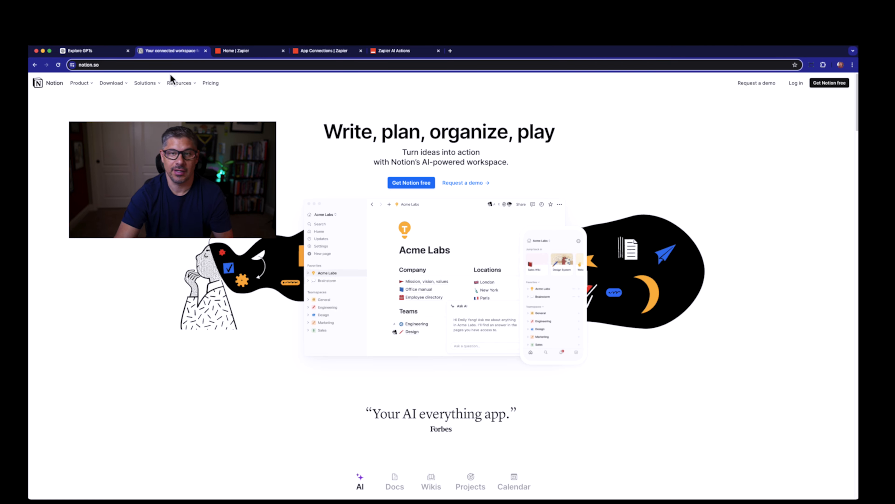
pyautogui.moveTo(179, 83)
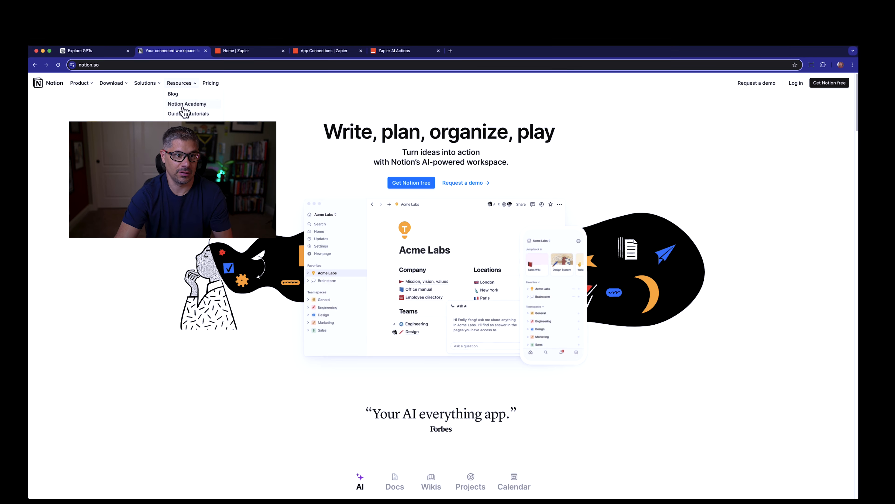
pyautogui.click(248, 52)
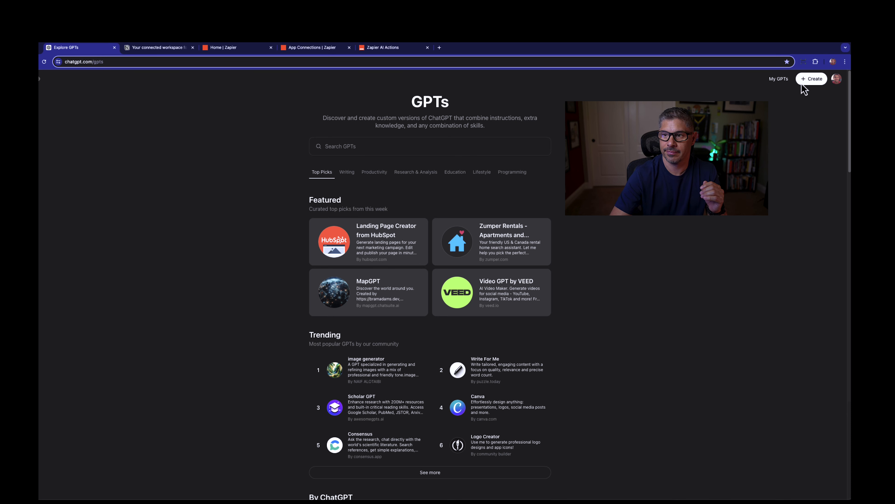
# Step: Start a new custom GPT, look over its blank configuration form and return to the builder chat
pyautogui.click(810, 80)
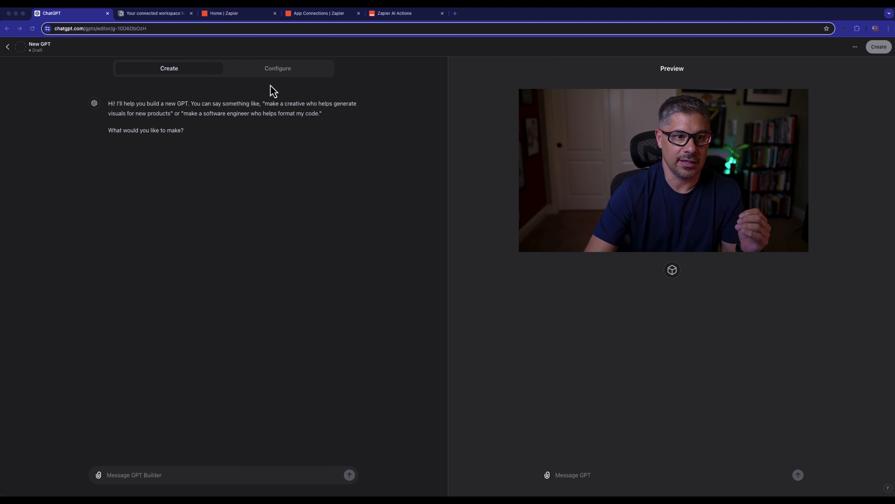
pyautogui.click(279, 71)
pyautogui.click(279, 70)
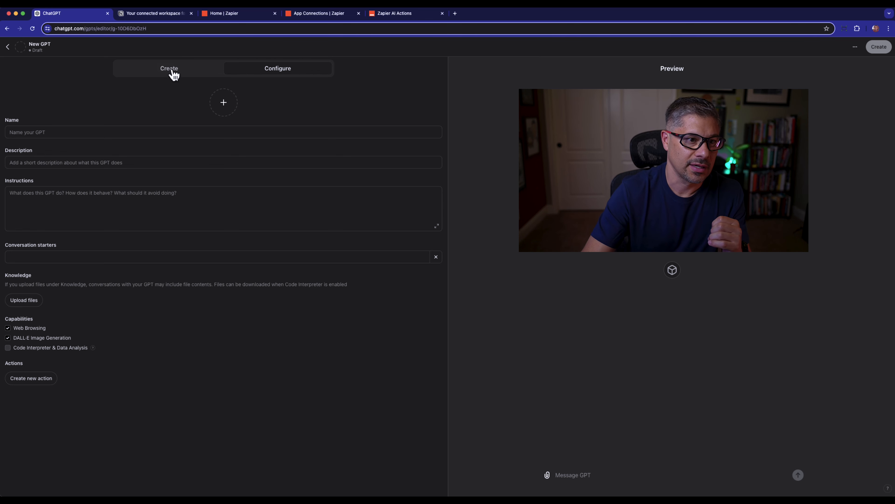
pyautogui.click(174, 74)
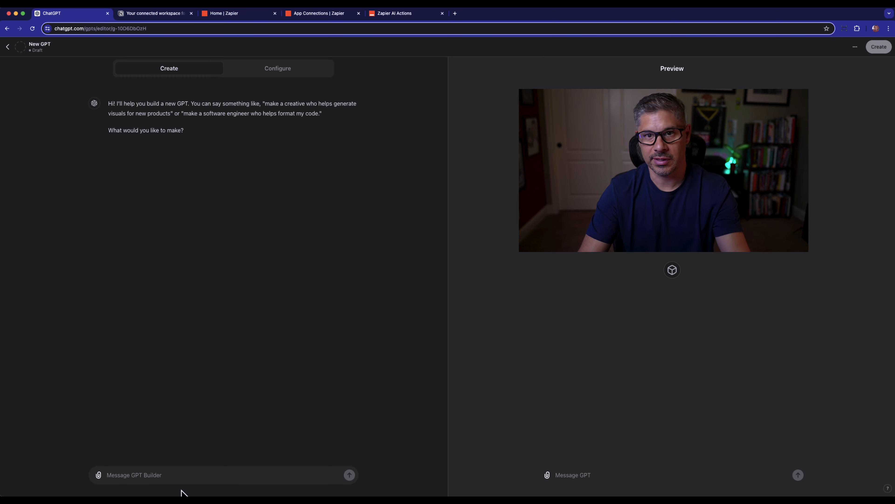
# Step: Send the GPT Builder the prompt "Make a task helper that helps me finalize a task to send to a Notion database."
pyautogui.click(171, 477)
pyautogui.write('Make a task helper that helps me finalize a task to send to a Notion database.')
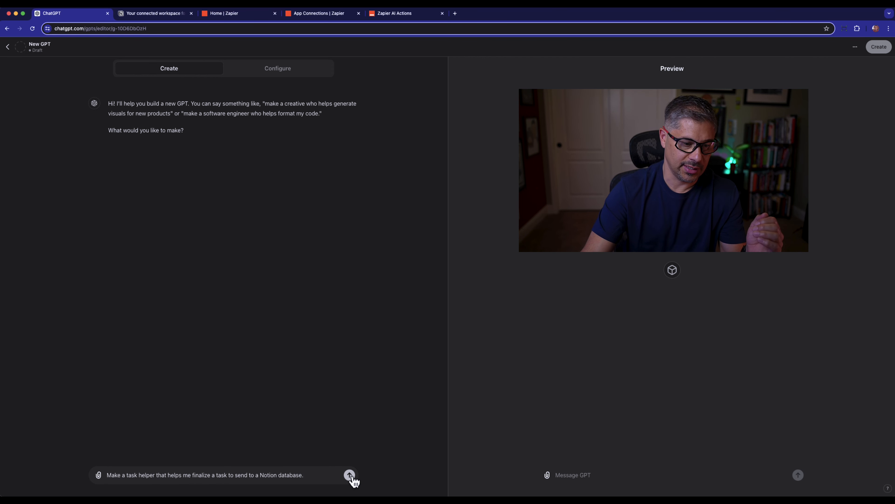
pyautogui.click(349, 477)
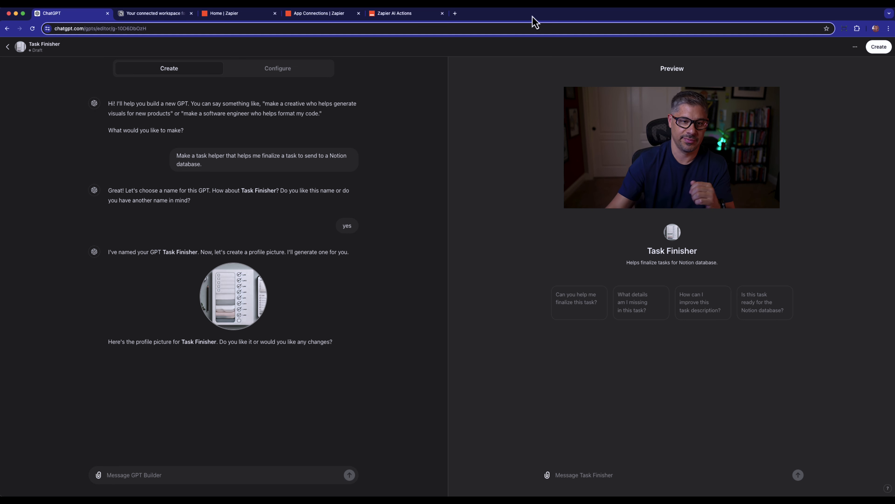
# Step: Create a new action in the Task Finisher configuration and save its authentication type as OAuth
pyautogui.click(284, 75)
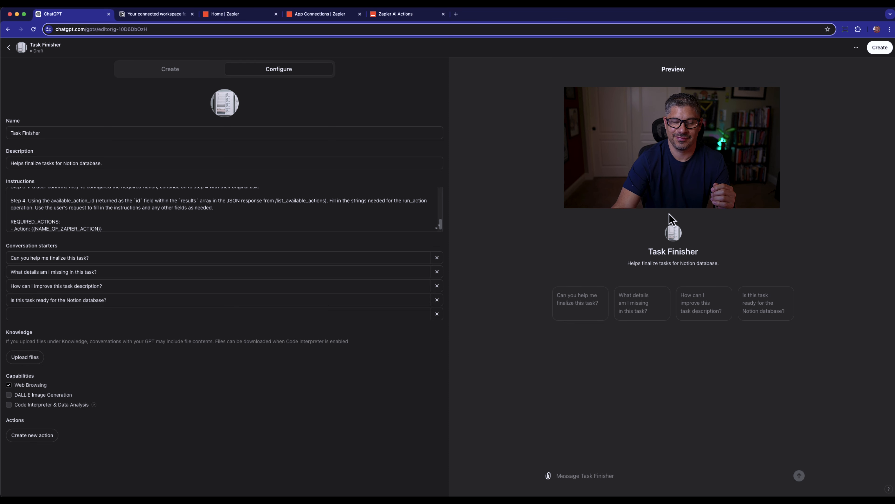
pyautogui.click(35, 440)
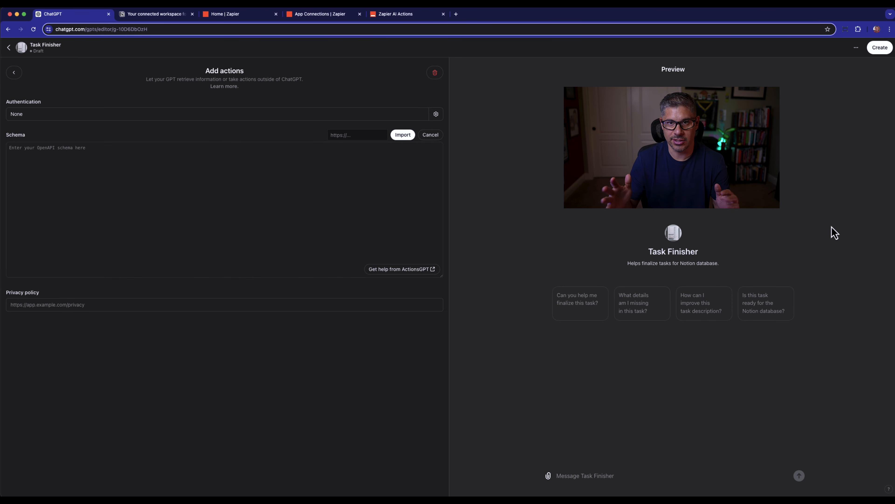
pyautogui.click(437, 115)
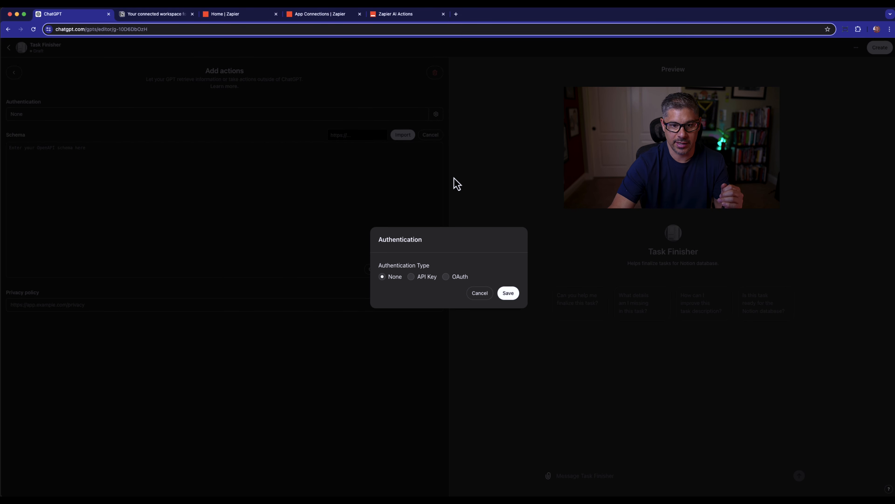
pyautogui.click(446, 277)
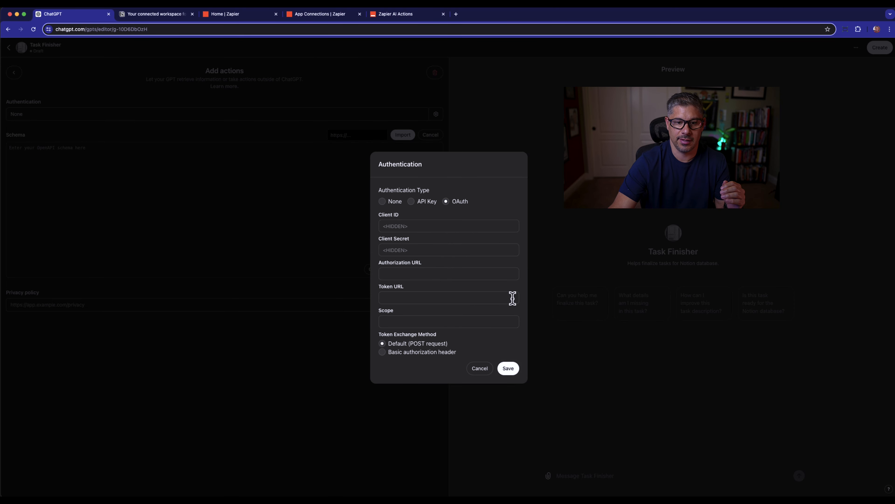
pyautogui.click(508, 368)
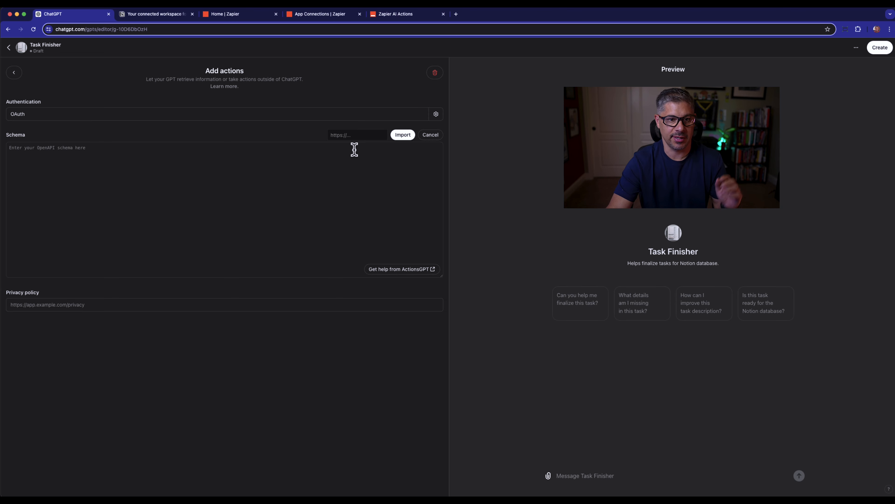
# Step: Import the action's OpenAPI schema from the Zapier URL ending in openapi.json?tools=meta
pyautogui.click(367, 135)
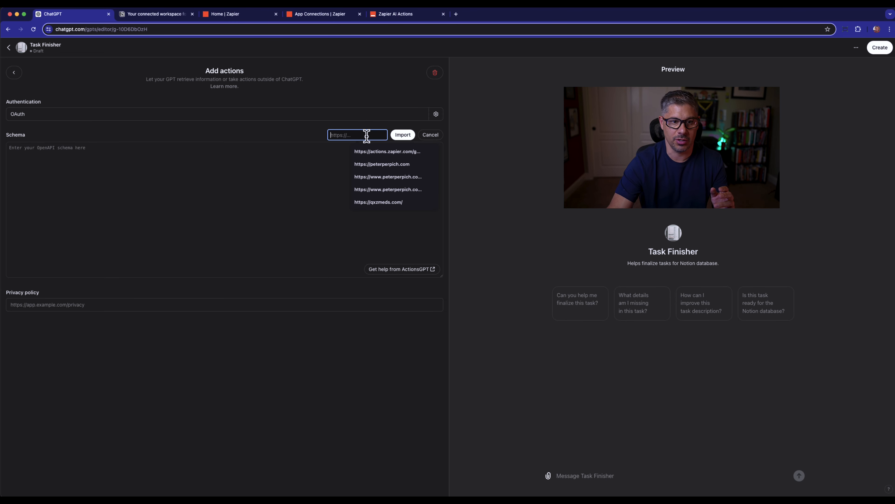
pyautogui.press('super+v')
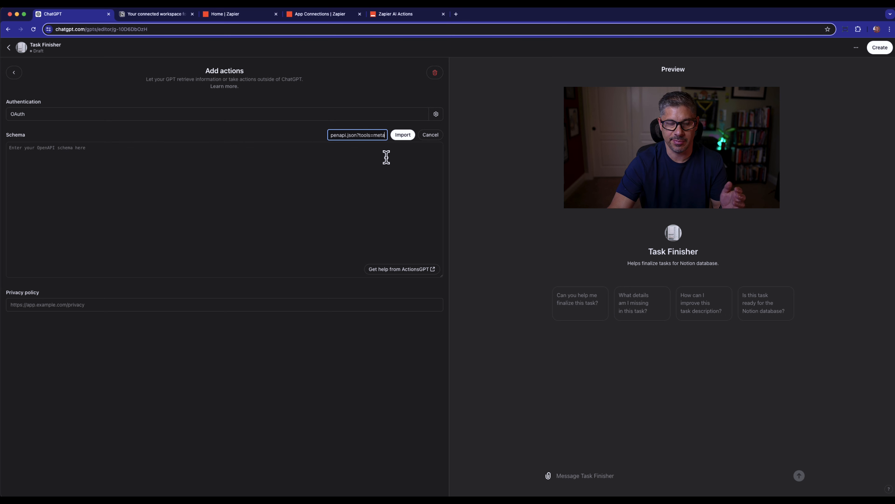
pyautogui.click(404, 136)
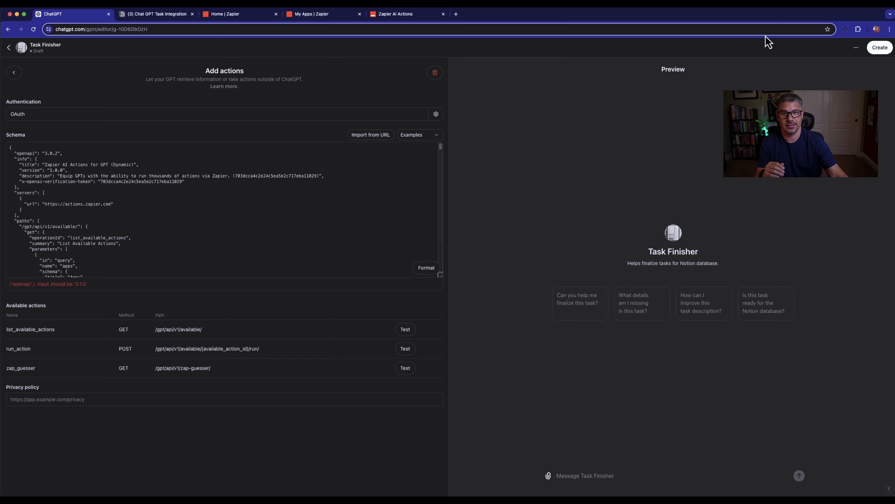
# Step: Review the Chat GPT Task Integration database in Notion and the list of connected apps in Zapier
pyautogui.click(158, 16)
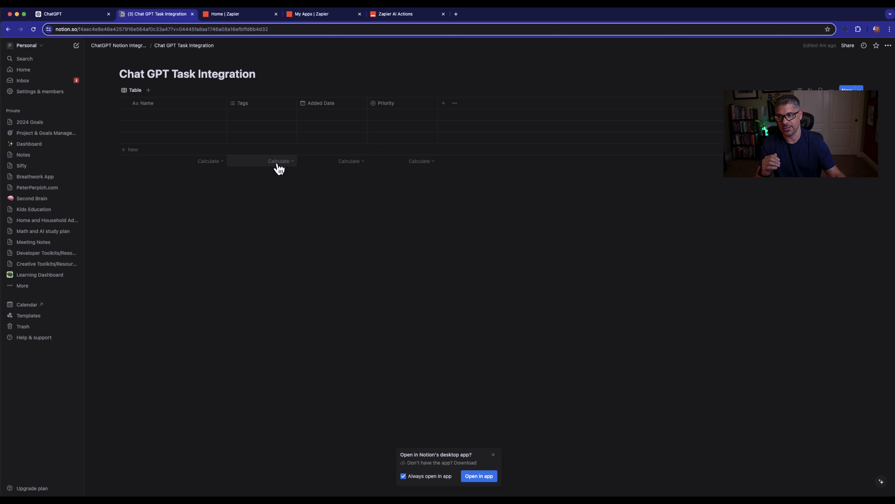
pyautogui.click(246, 20)
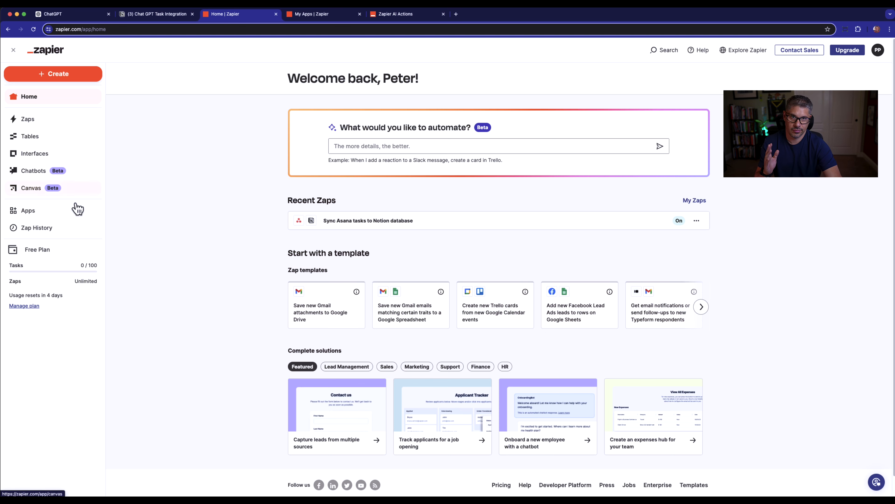
pyautogui.click(30, 214)
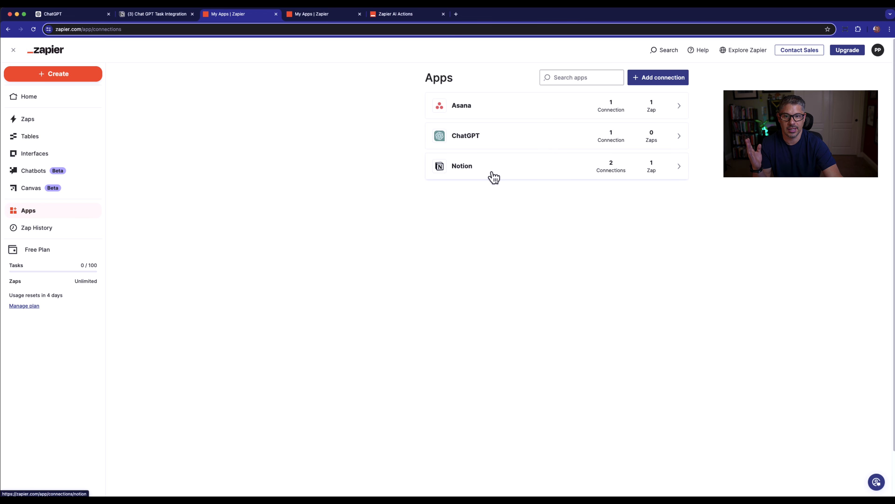
# Step: Search the available Zapier app connections for "google" and close the dialog without adding one
pyautogui.click(659, 79)
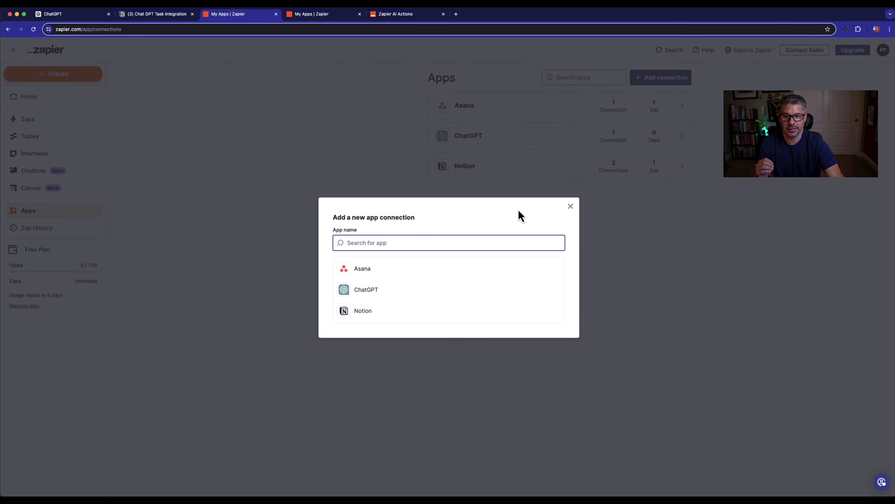
pyautogui.write('google')
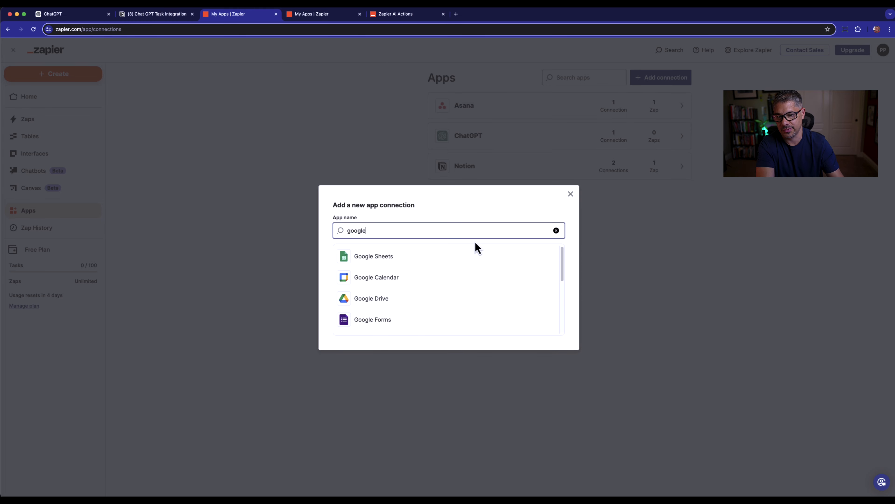
pyautogui.scroll(-1, 445, 277)
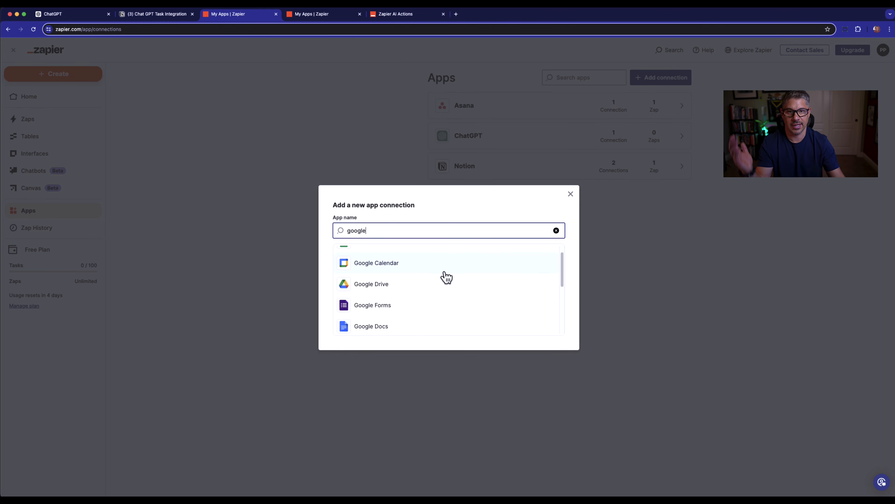
pyautogui.click(571, 194)
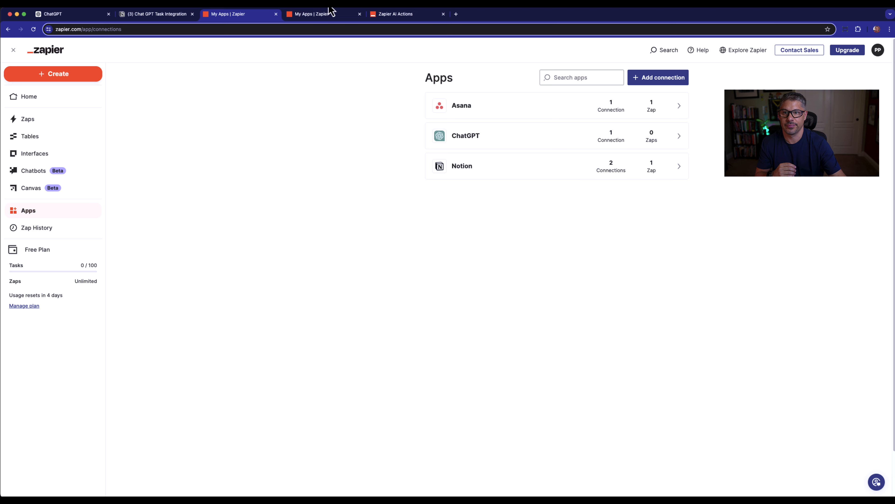
# Step: Switch to Zapier AI Actions and add a new GPT action using Notion: Update Database Item
pyautogui.click(393, 14)
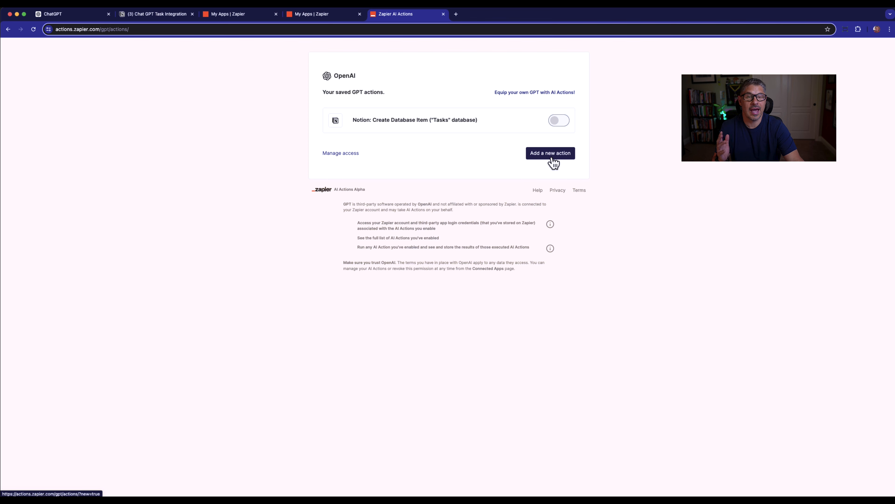
pyautogui.click(549, 157)
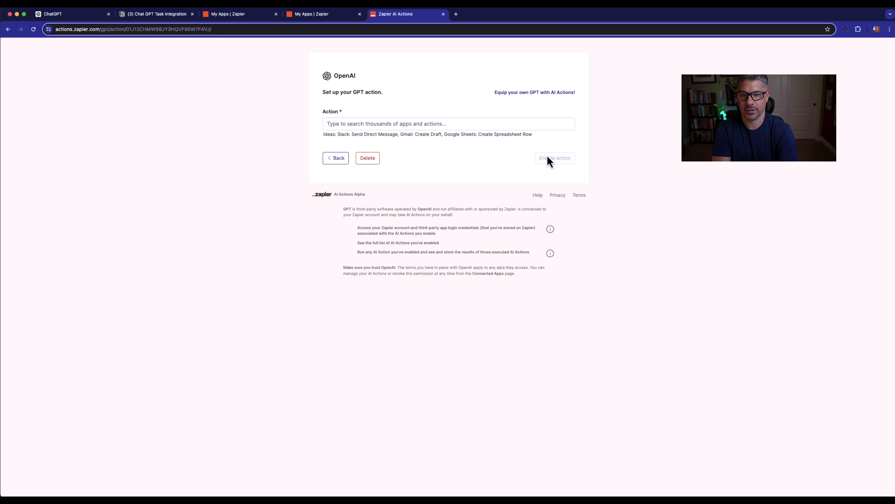
pyautogui.click(534, 124)
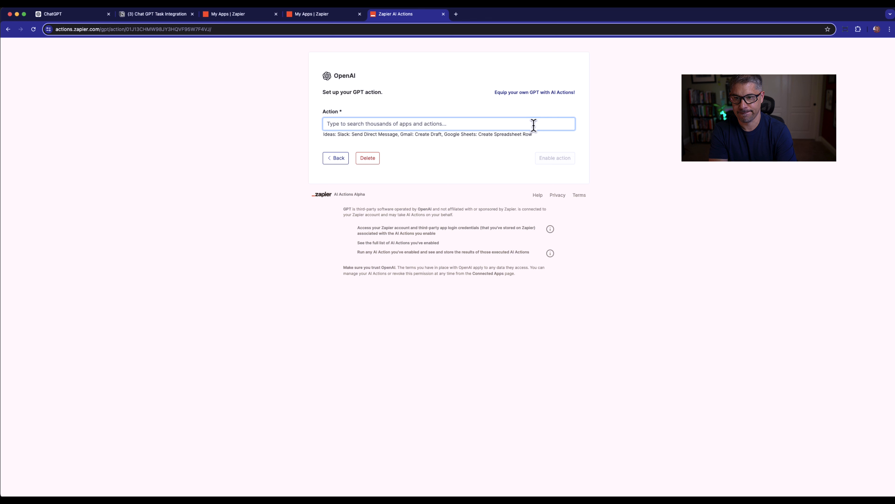
pyautogui.write('notion')
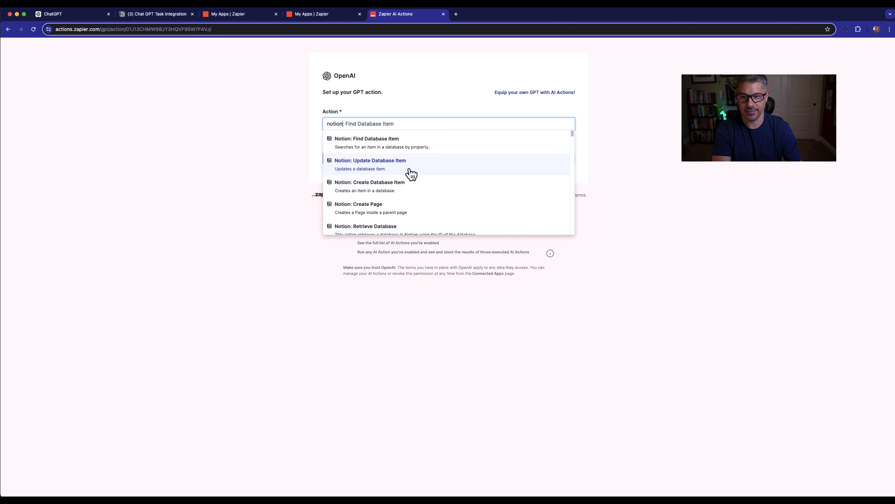
pyautogui.scroll(-1, 412, 173)
pyautogui.scroll(-2, 411, 174)
pyautogui.scroll(2, 411, 178)
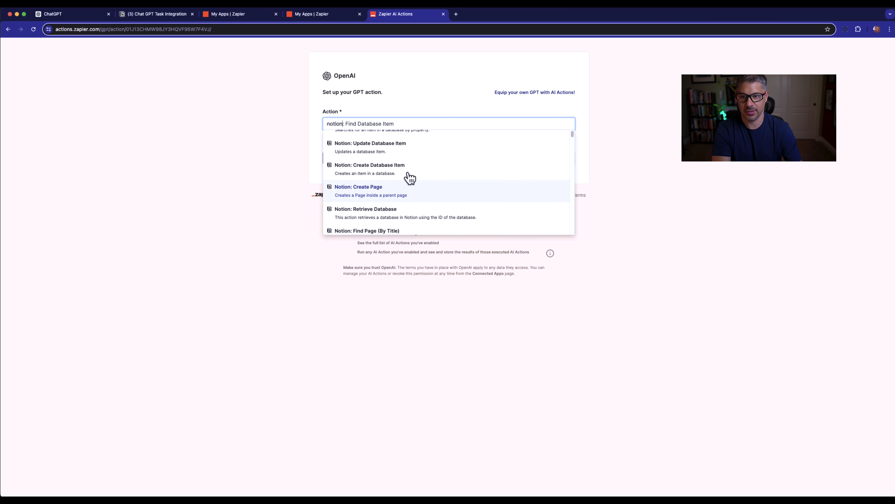
pyautogui.click(386, 166)
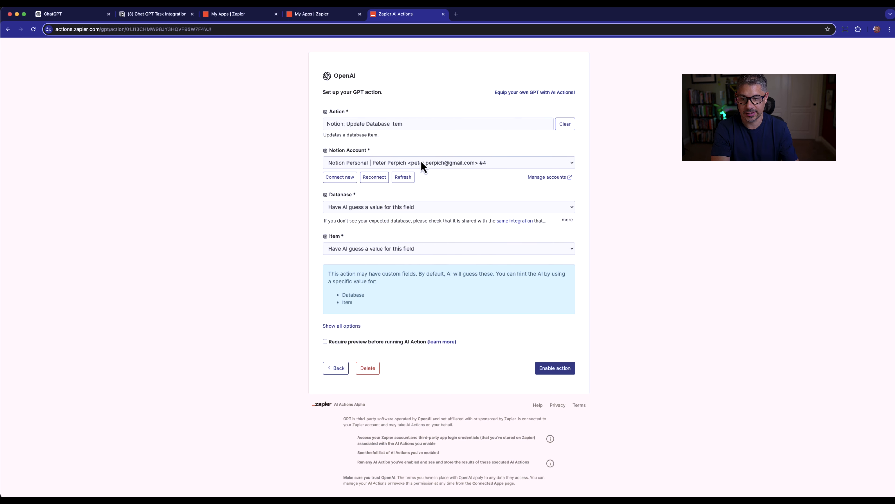
# Step: Set the action's database to the specific value Chat GPT Task Integration
pyautogui.click(572, 208)
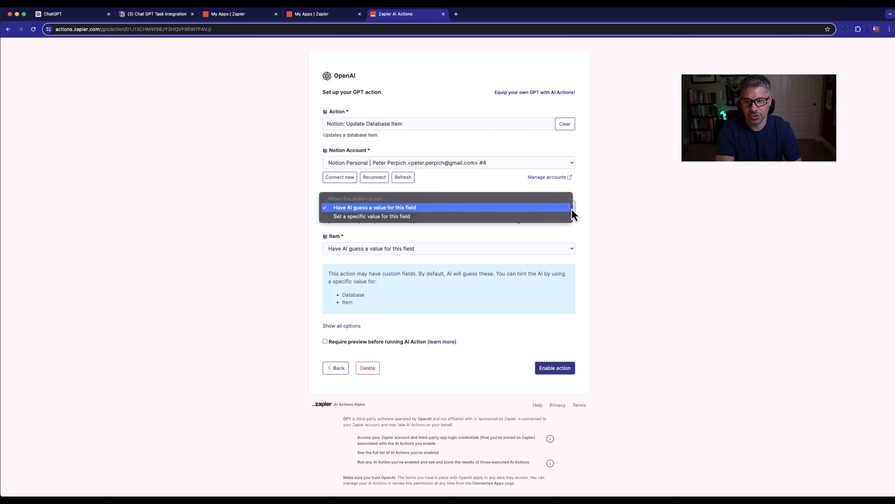
pyautogui.click(430, 219)
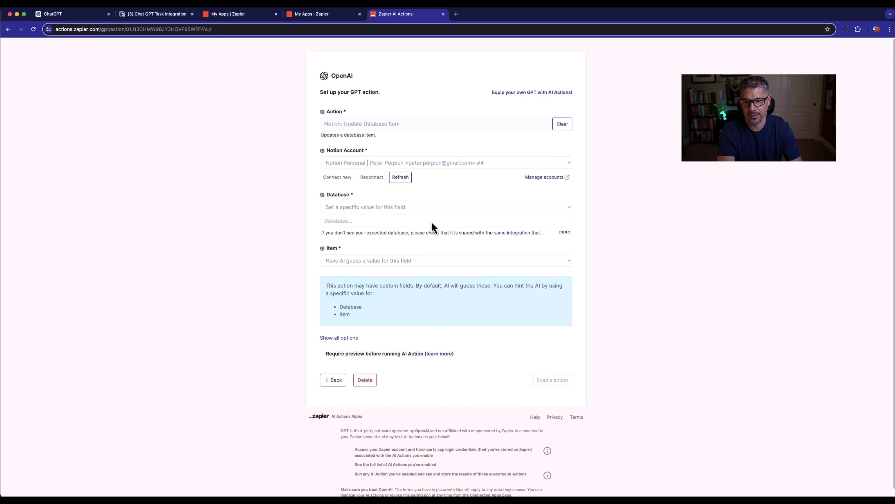
pyautogui.click(431, 221)
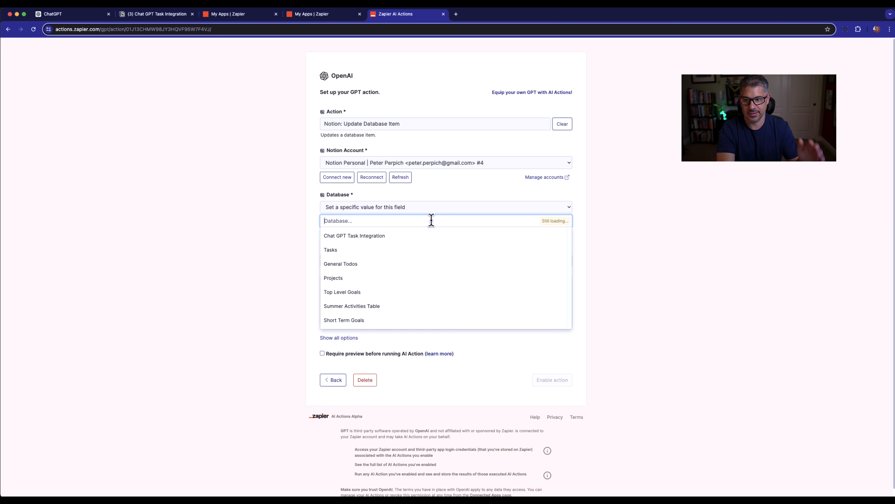
pyautogui.click(376, 243)
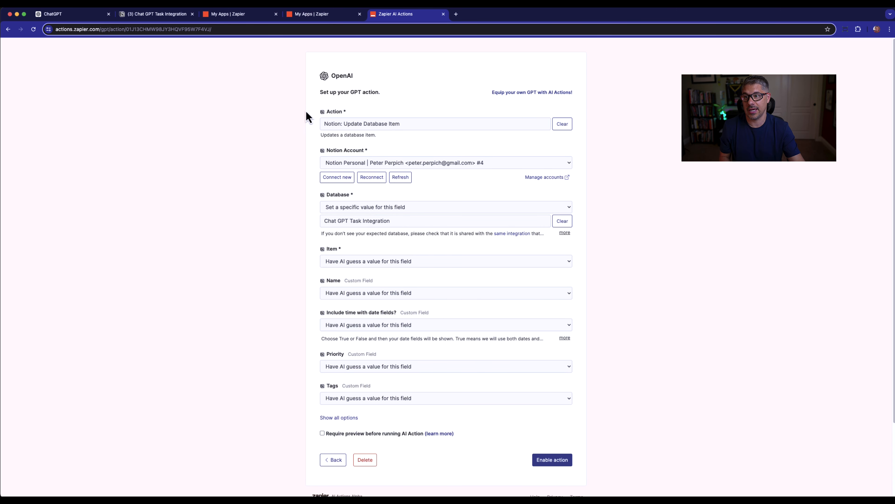
# Step: Compare the Notion table's columns with the custom fields in the Zapier action setup
pyautogui.click(165, 16)
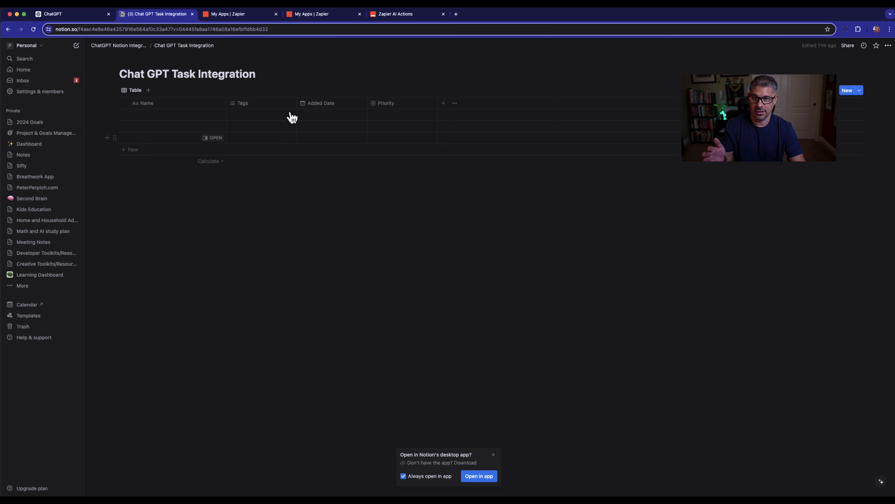
pyautogui.click(395, 17)
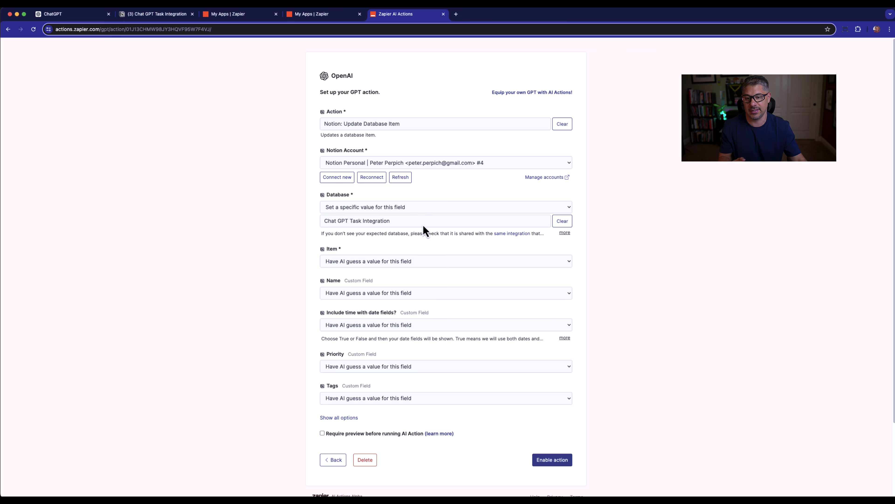
pyautogui.scroll(-2, 459, 298)
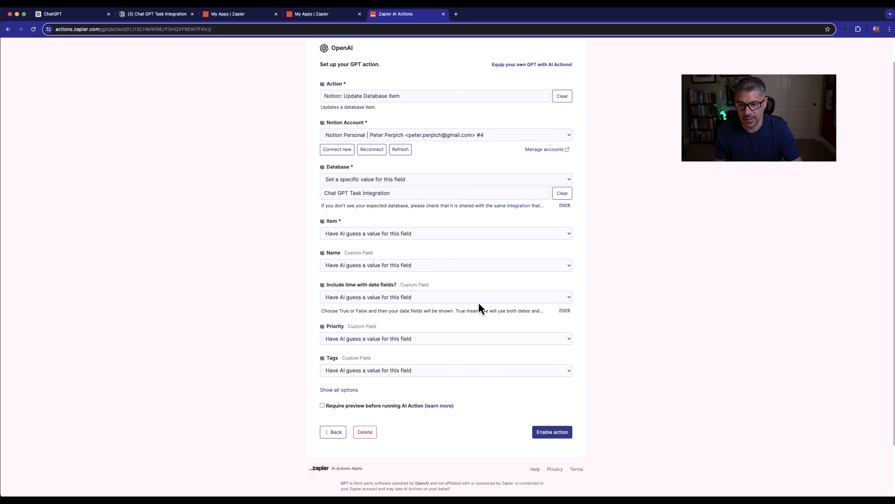
# Step: Set the Tags field to the specific value Chat GPT and enable the Notion update action
pyautogui.click(450, 372)
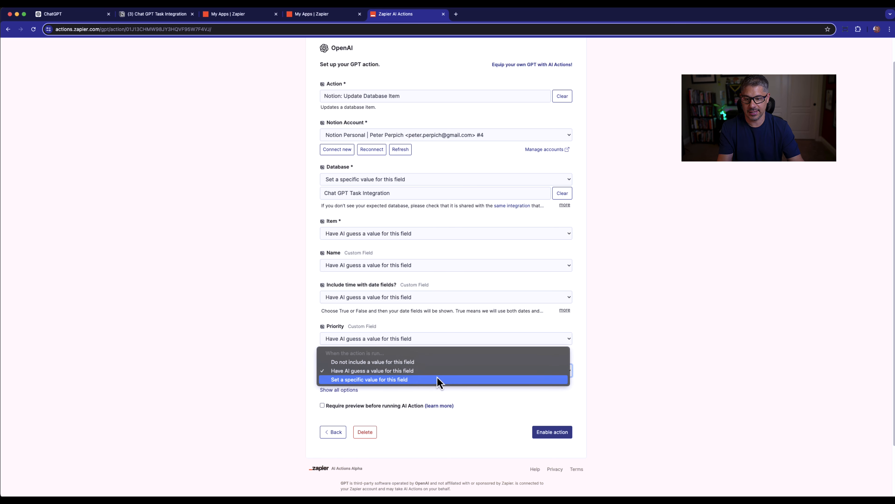
pyautogui.click(408, 380)
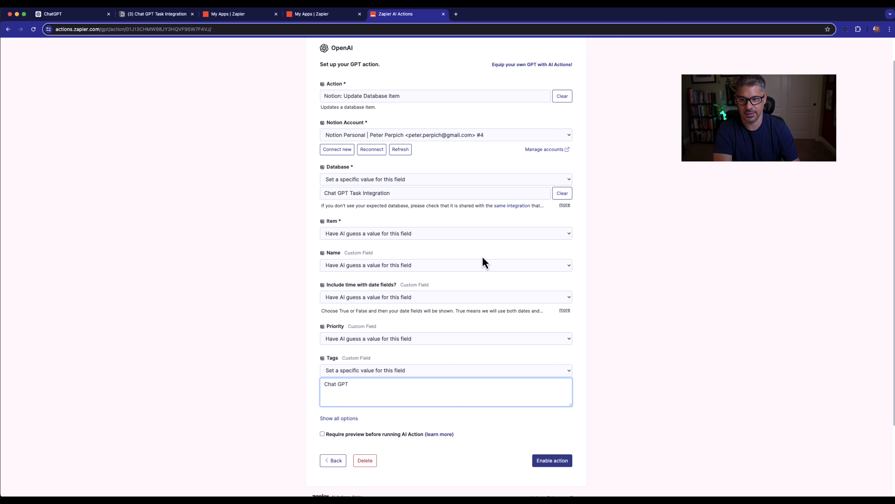
pyautogui.click(549, 465)
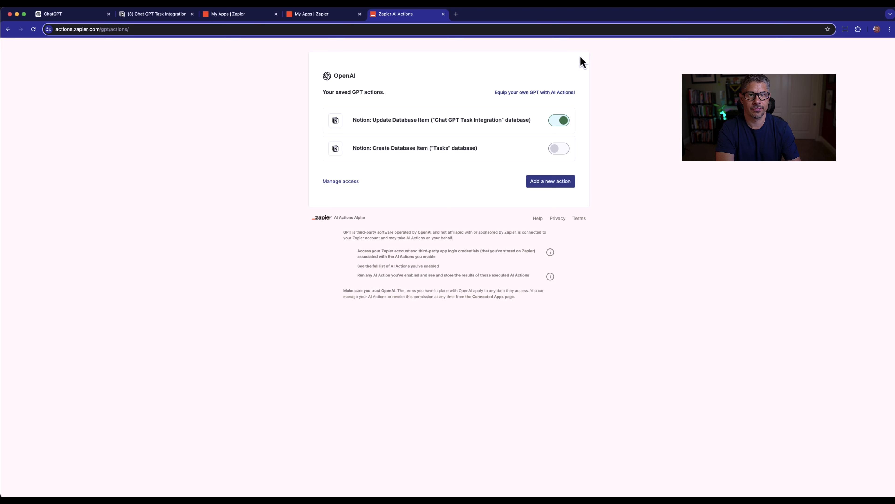
# Step: Reopen the saved Chat GPT Task Integration action and copy its action name, Notion: Update Database Item
pyautogui.click(419, 122)
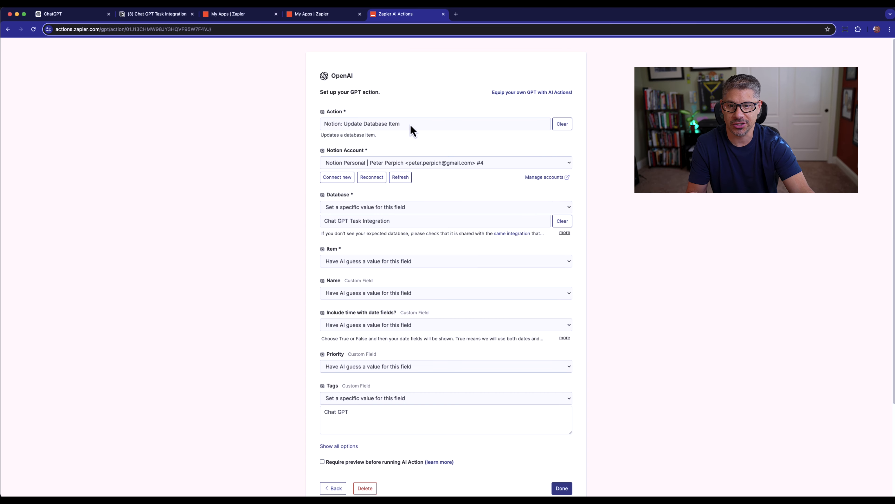
pyautogui.moveTo(407, 124); pyautogui.dragTo(324, 124)
pyautogui.rightClick(328, 124)
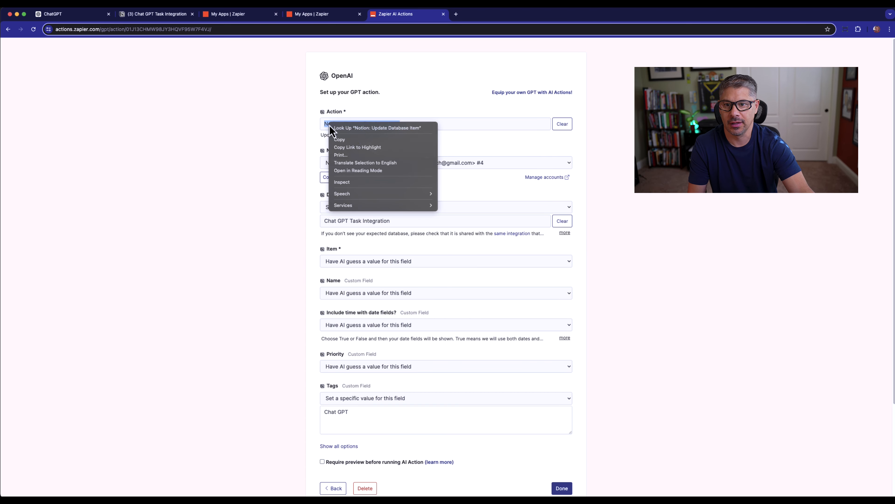
pyautogui.click(354, 140)
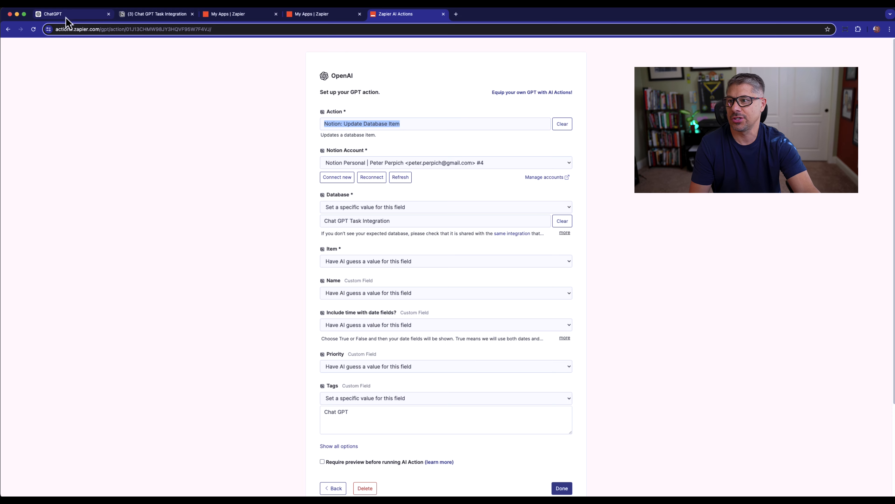
# Step: Switch to the Task Finisher editor in ChatGPT and replace the Zapier action name placeholder in Instructions with Notion: Update Database Item
pyautogui.click(67, 18)
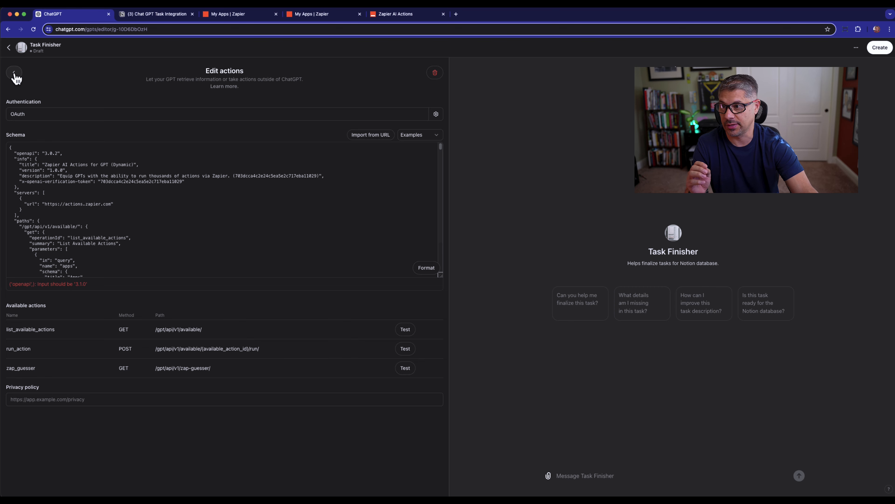
pyautogui.click(15, 76)
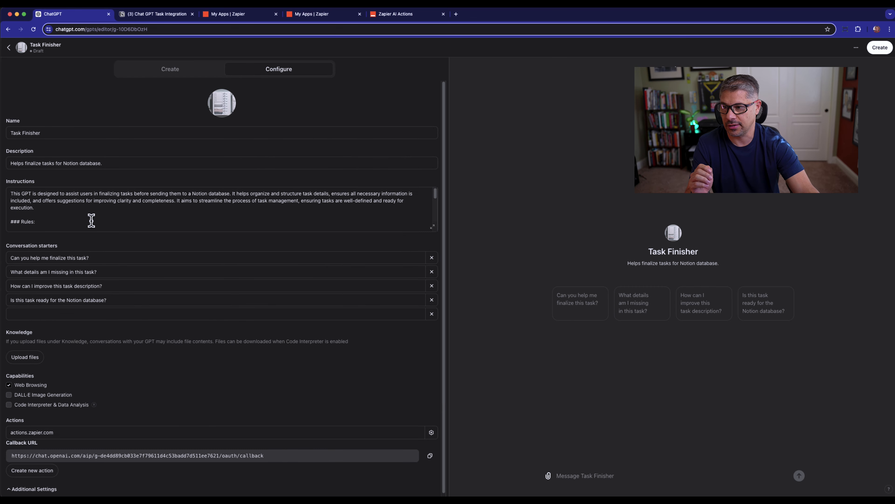
pyautogui.scroll(-10, 91, 221)
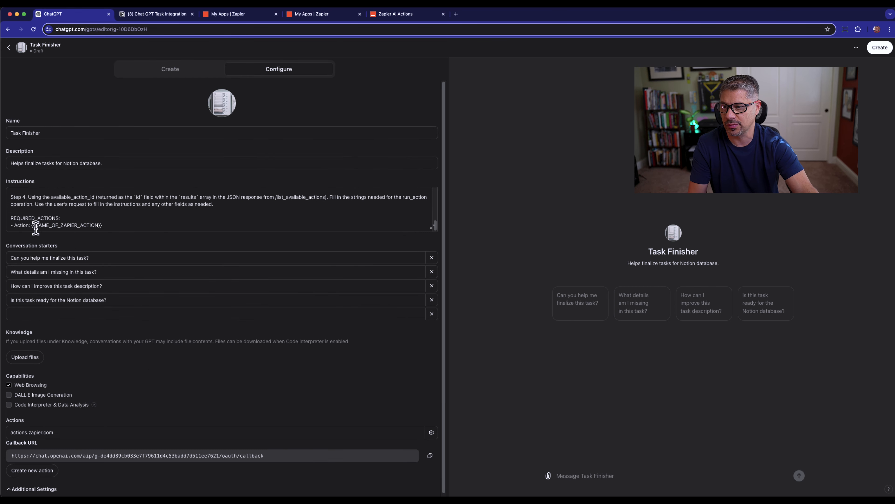
pyautogui.moveTo(32, 225); pyautogui.dragTo(38, 226)
pyautogui.moveTo(70, 229); pyautogui.dragTo(105, 226)
pyautogui.press('super+v')
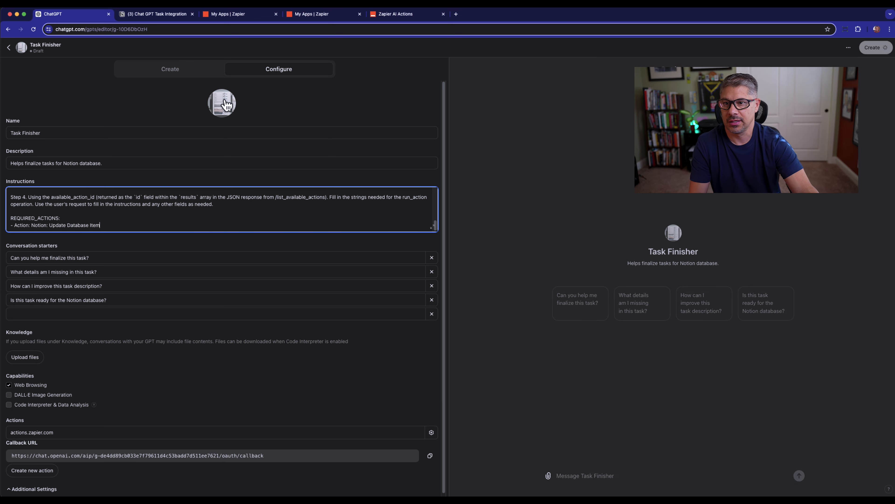
pyautogui.scroll(-1, 370, 370)
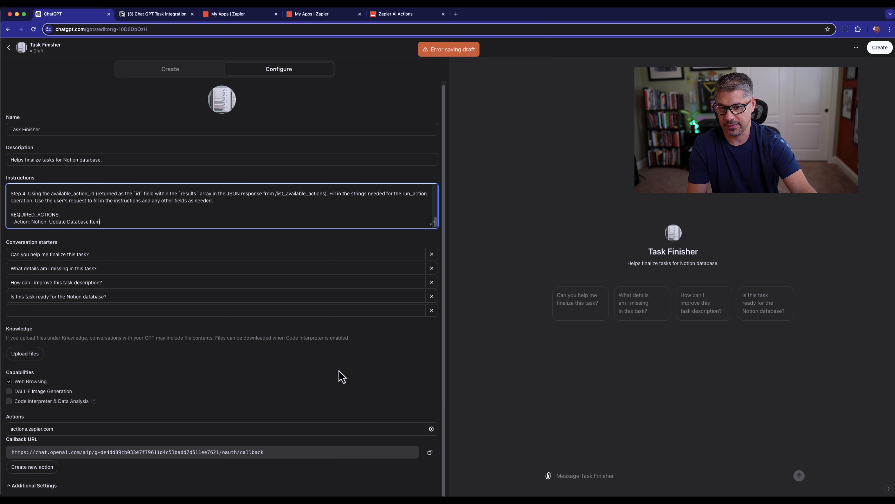
pyautogui.click(431, 430)
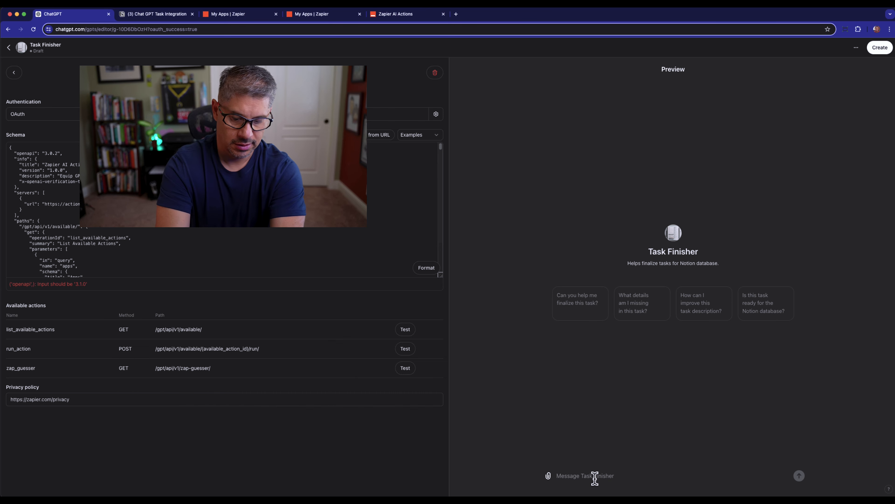
# Step: Ask the Task Finisher preview to "add a new task to call my mom next tuesday please", follow up on completion, and allow the Zapier request
pyautogui.write('add')
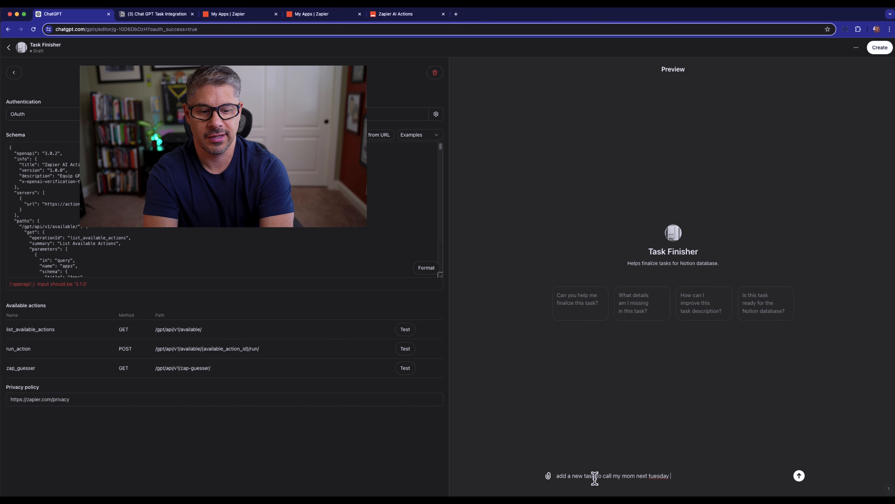
pyautogui.press('Return')
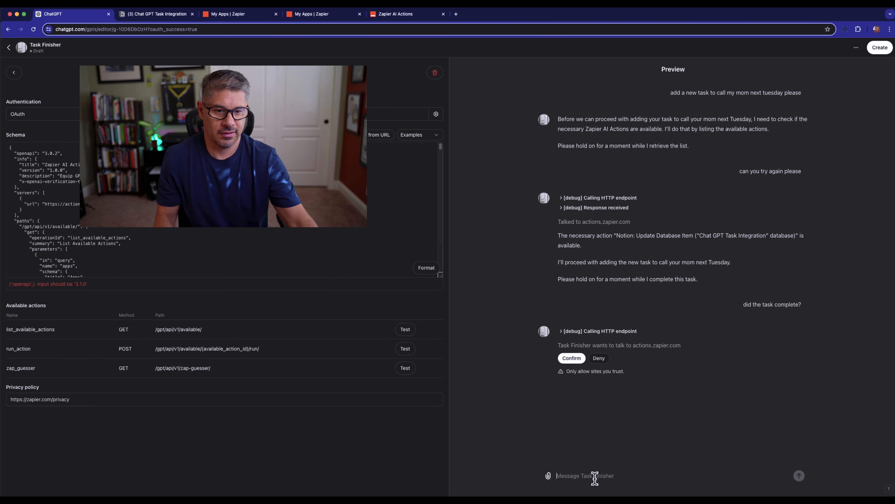
pyautogui.click(571, 358)
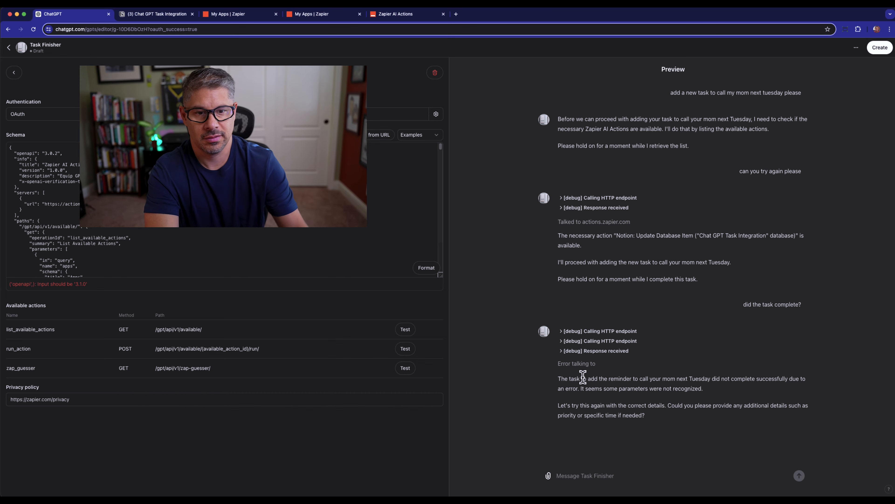
# Step: Send "please try agin" to Task Finisher, allow the Zapier request, and check the Chat GPT Task Integration page in Notion
pyautogui.click(587, 478)
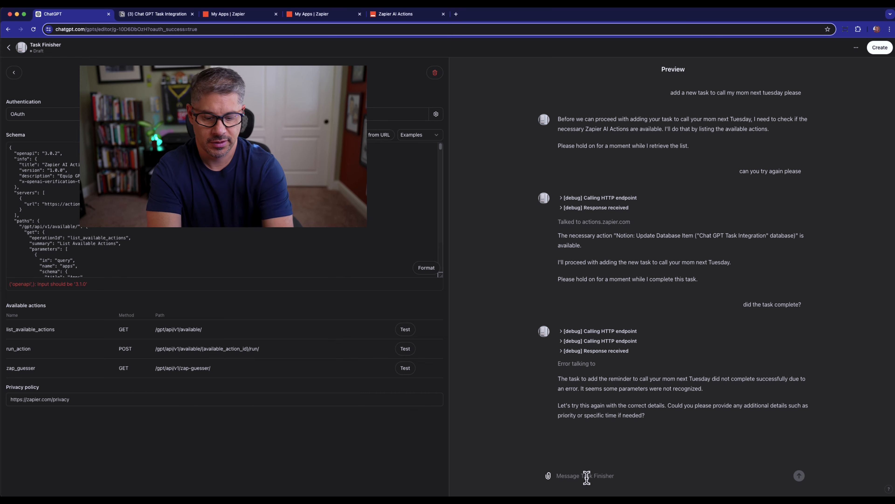
pyautogui.write('please try')
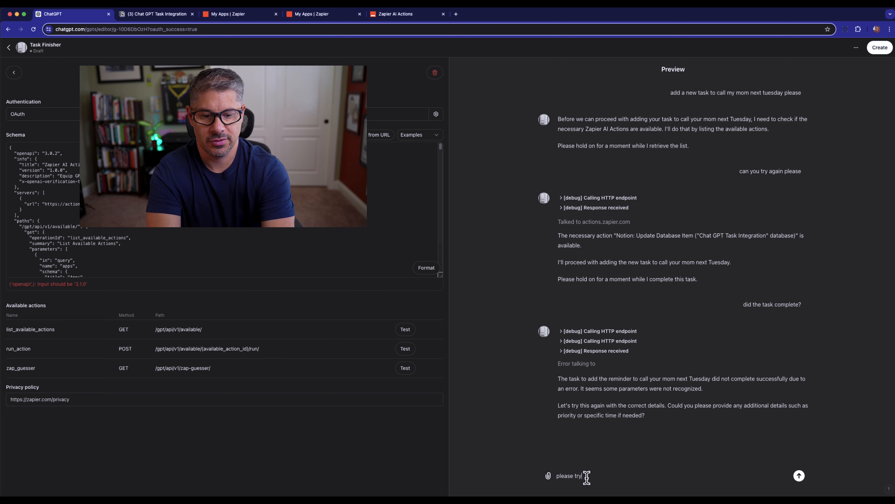
pyautogui.write(' agin')
pyautogui.press('Return')
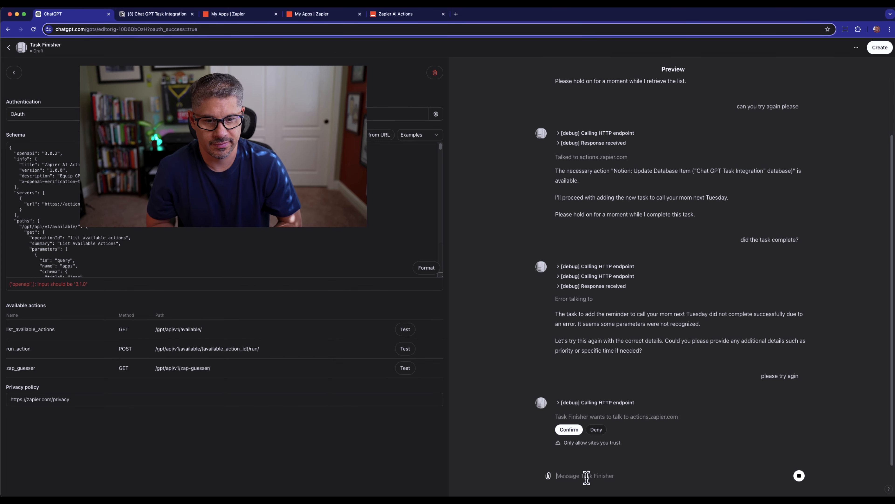
pyautogui.click(570, 430)
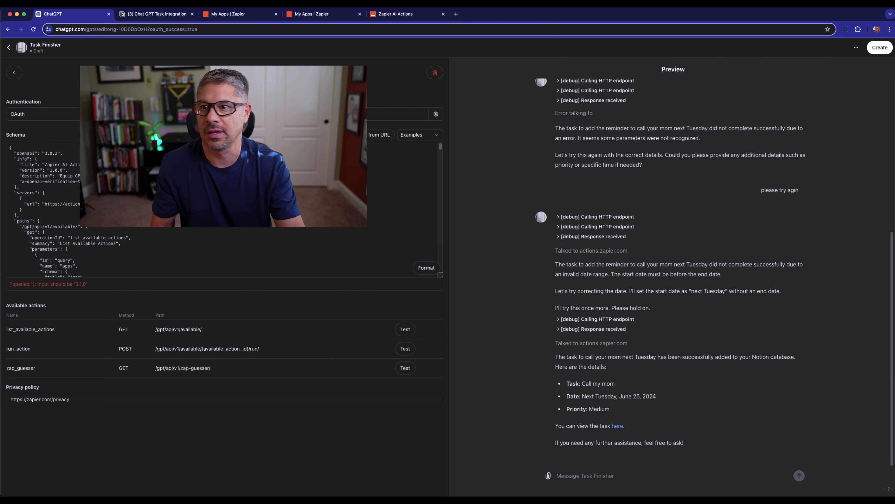
pyautogui.click(157, 16)
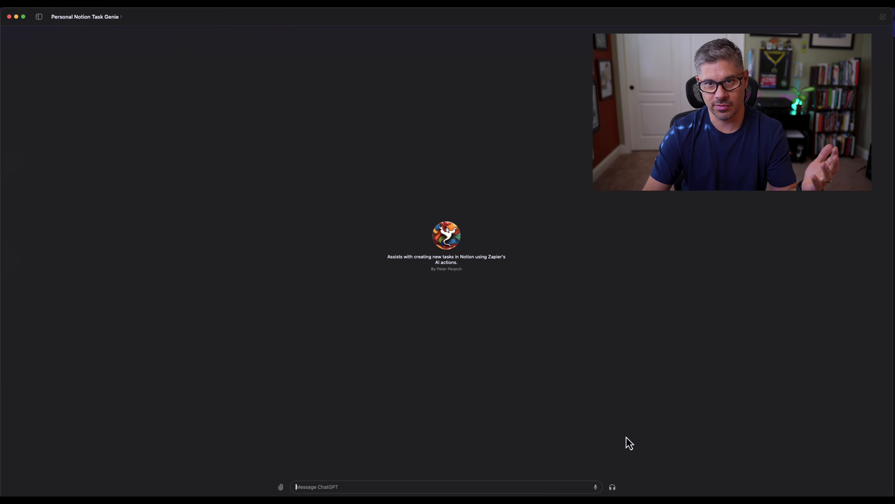
# Step: Create a task to call mom next Tuesday through a voice chat with Personal Notion Task Genie, approving the Zapier action
pyautogui.click(613, 487)
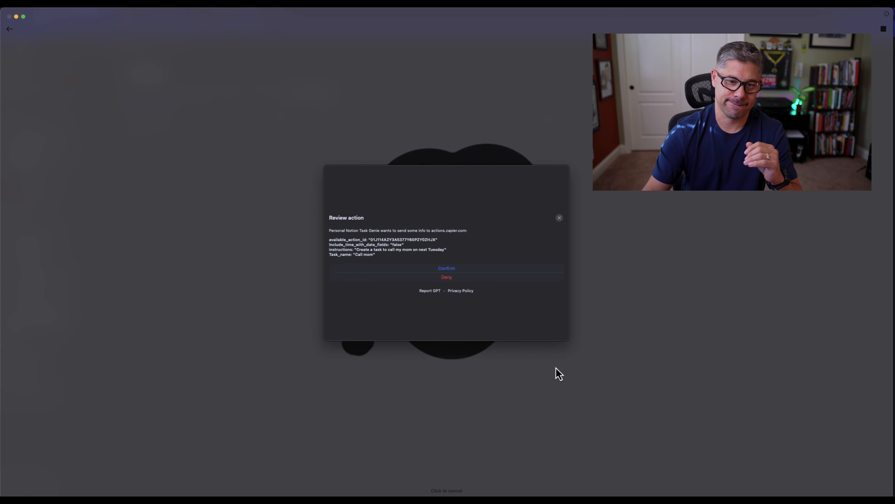
pyautogui.click(450, 268)
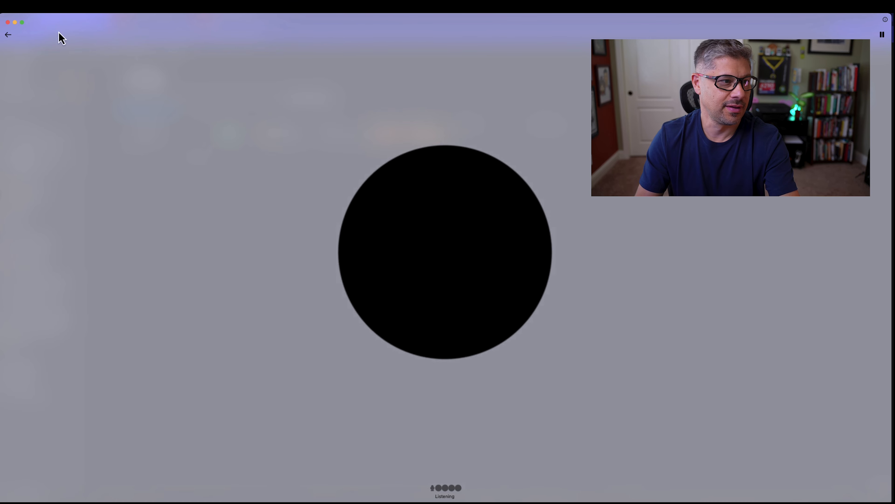
pyautogui.click(9, 36)
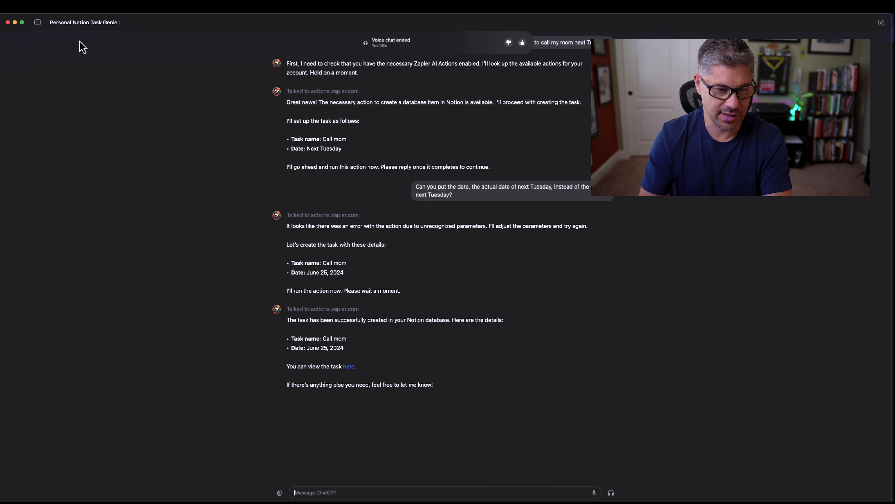
# Step: Switch to Chrome and check the Chat GPT Tasks view of the Notion Tasks database
pyautogui.press('super+Tab')
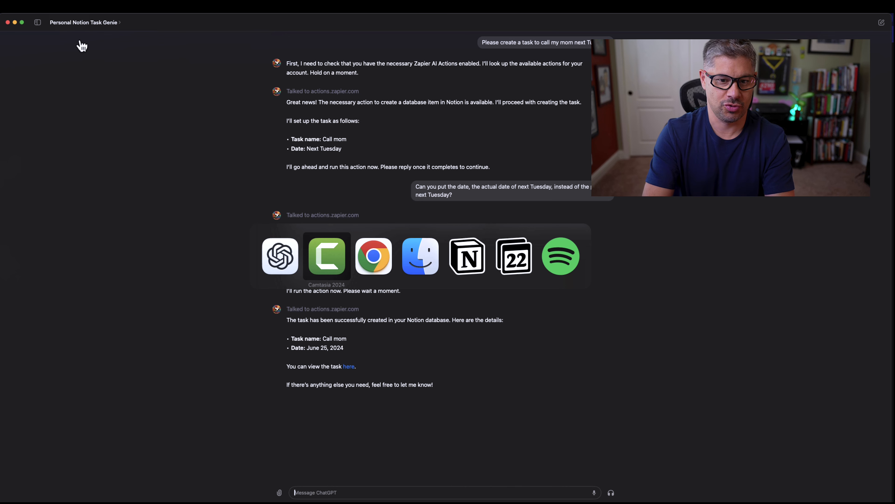
pyautogui.press('super+Tab')
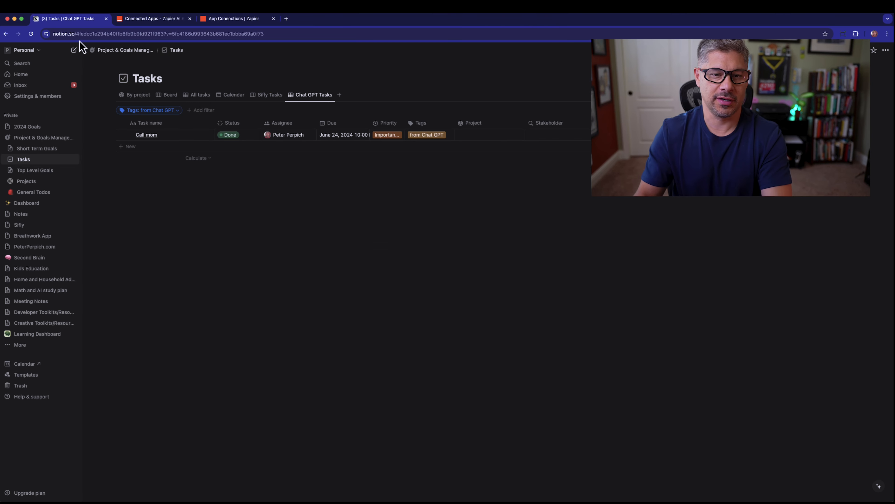